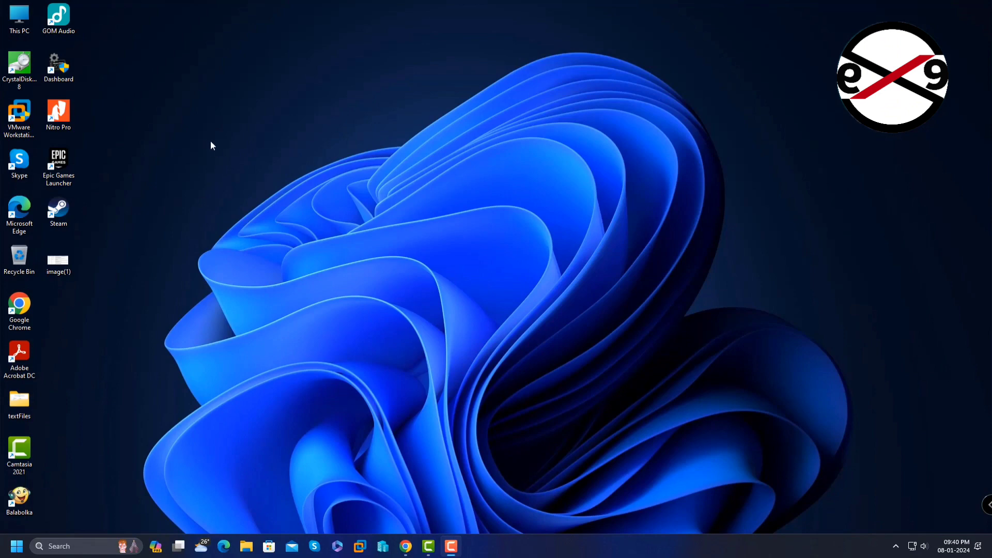
Open Device Manager and move its window toward the middle of the desktop.
right_click(16, 546)
click(42, 316)
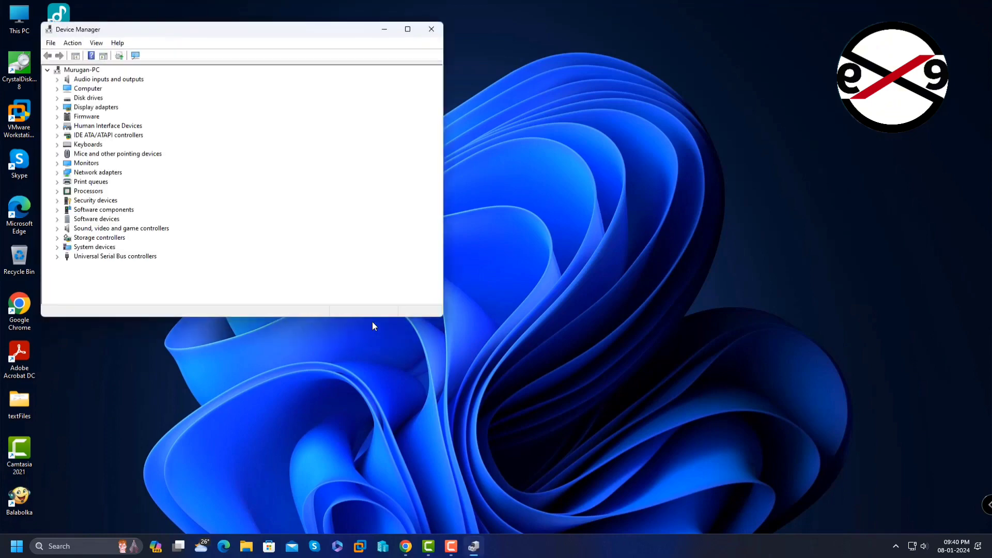
drag(202, 30, 415, 35)
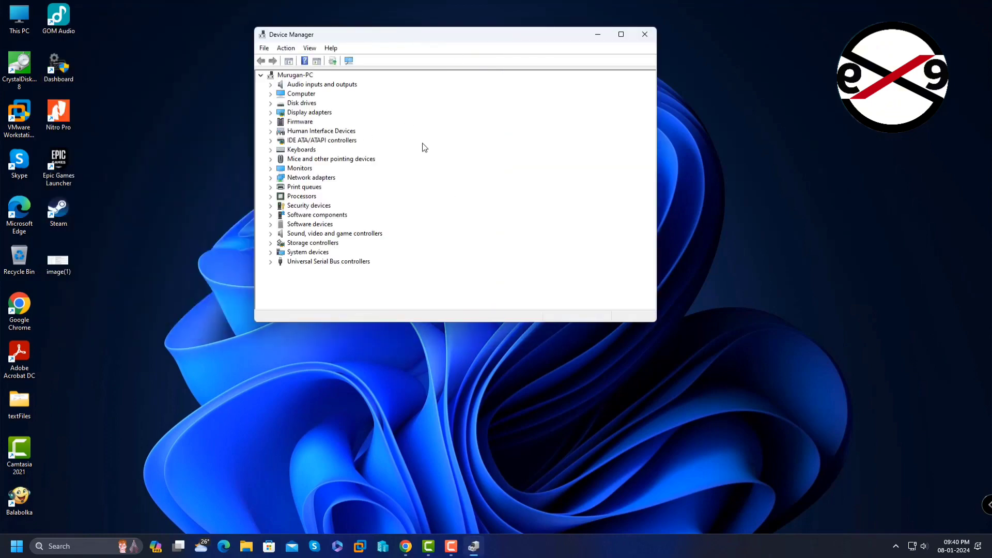
Expand the Display adapters category to check the installed graphics card model, and minimize Device Manager.
click(292, 113)
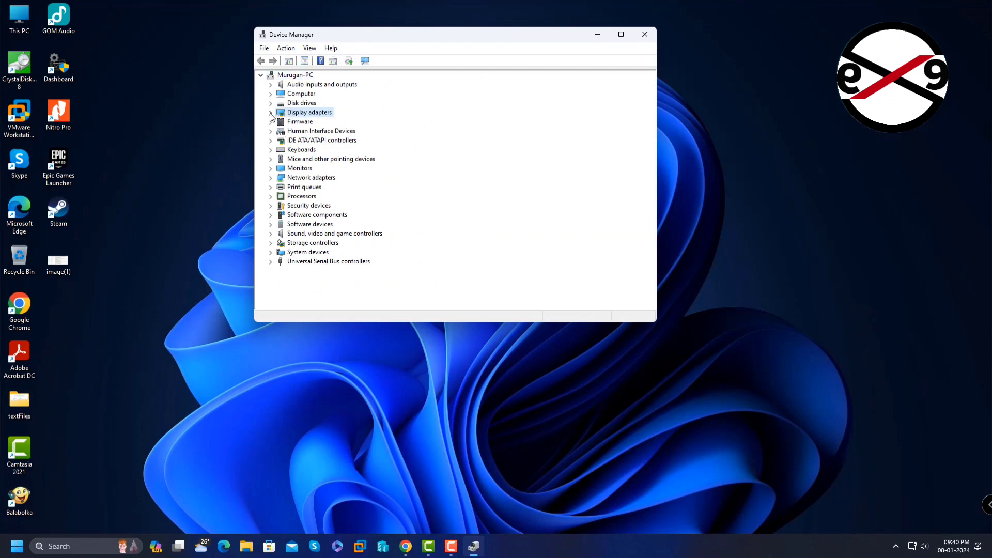
click(269, 112)
click(344, 123)
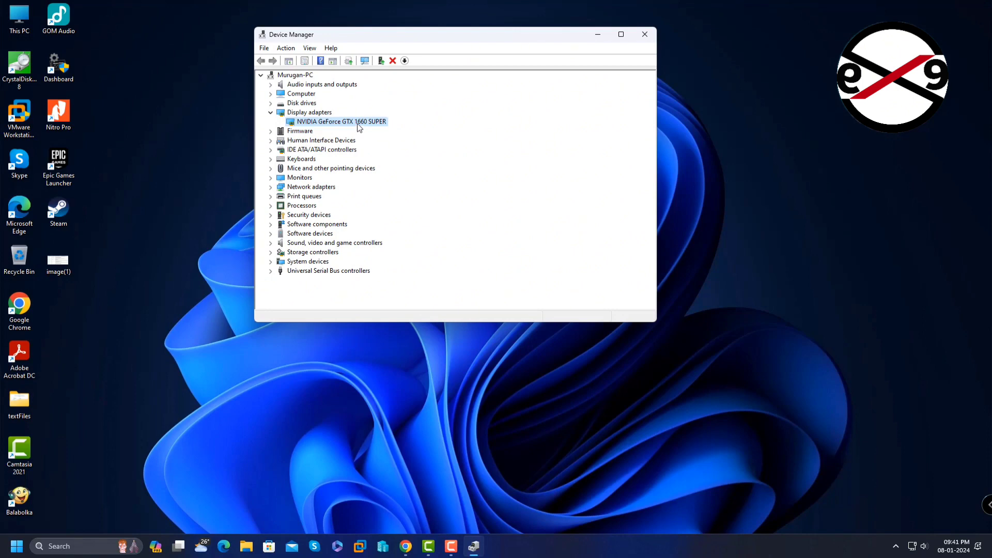
right_click(360, 128)
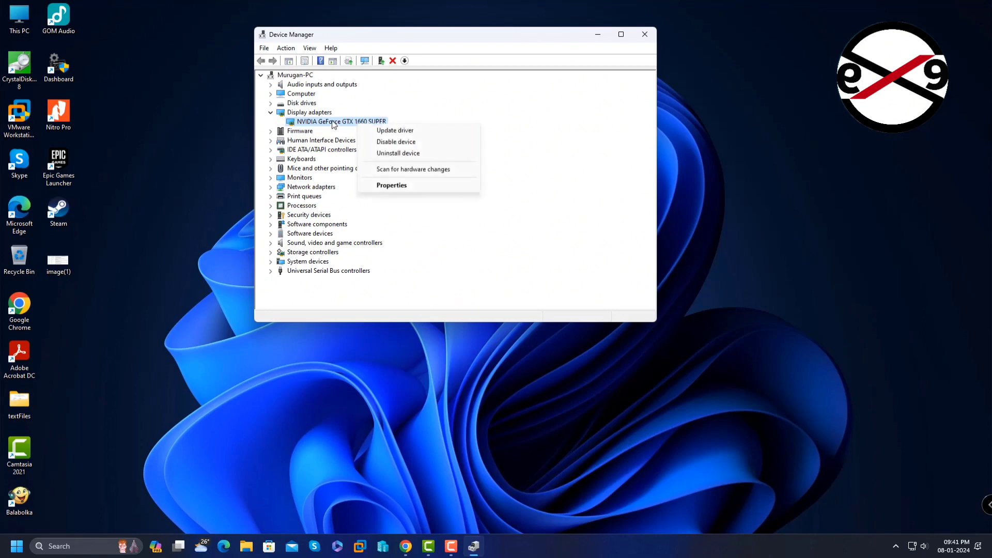
click(333, 124)
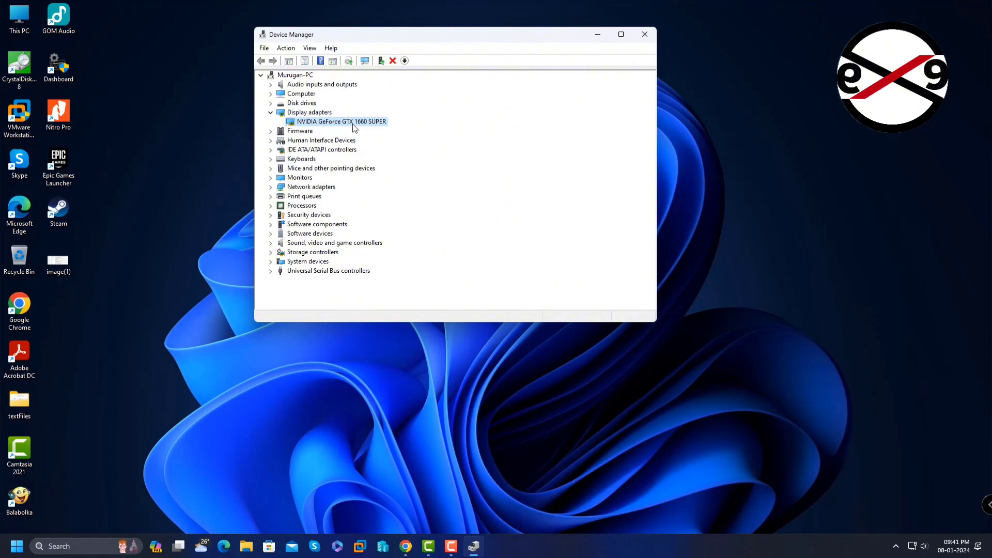
click(598, 35)
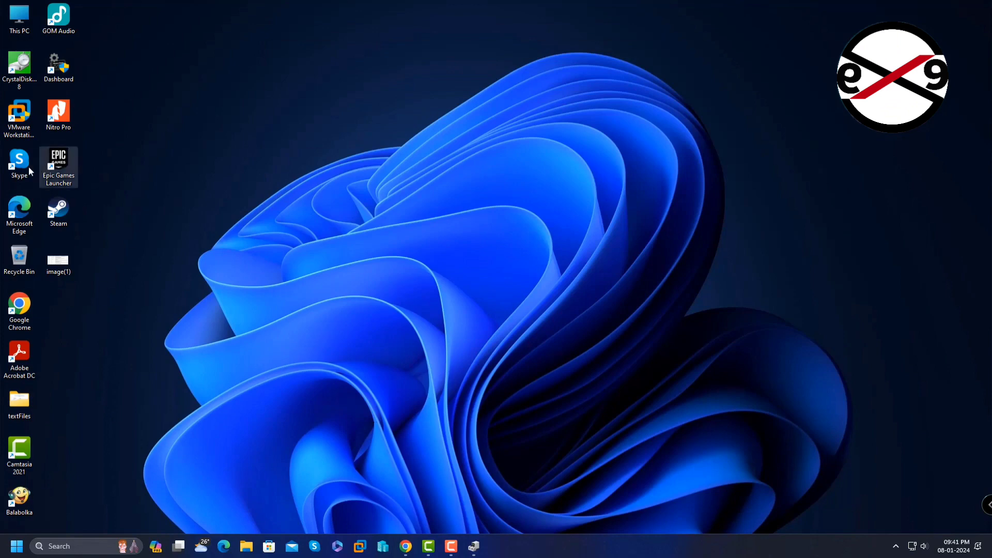
Switch to Microsoft Edge, search the web for "nvidia graphics driver" and open the Official Drivers | NVIDIA result.
double_click(19, 210)
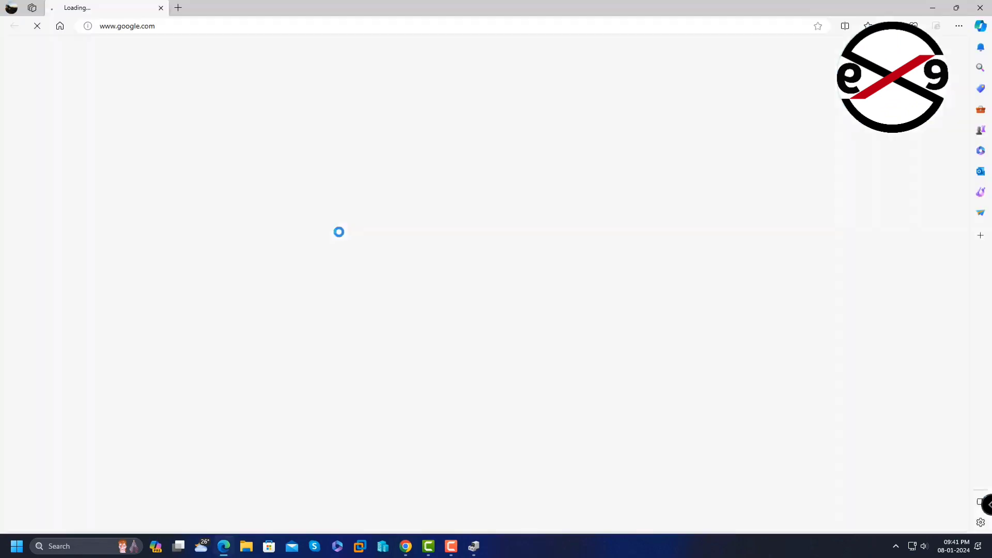
click(270, 24)
text(n)
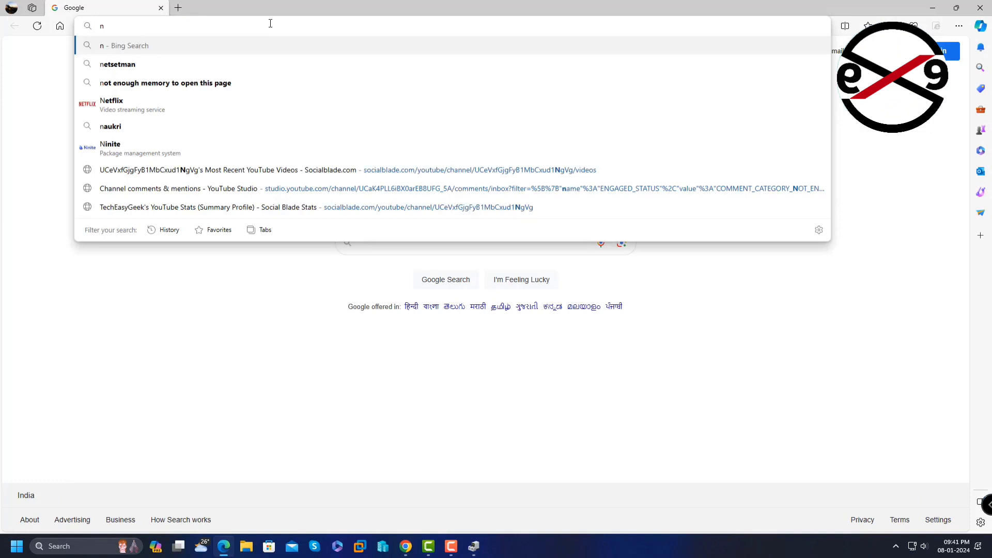
text(vidia)
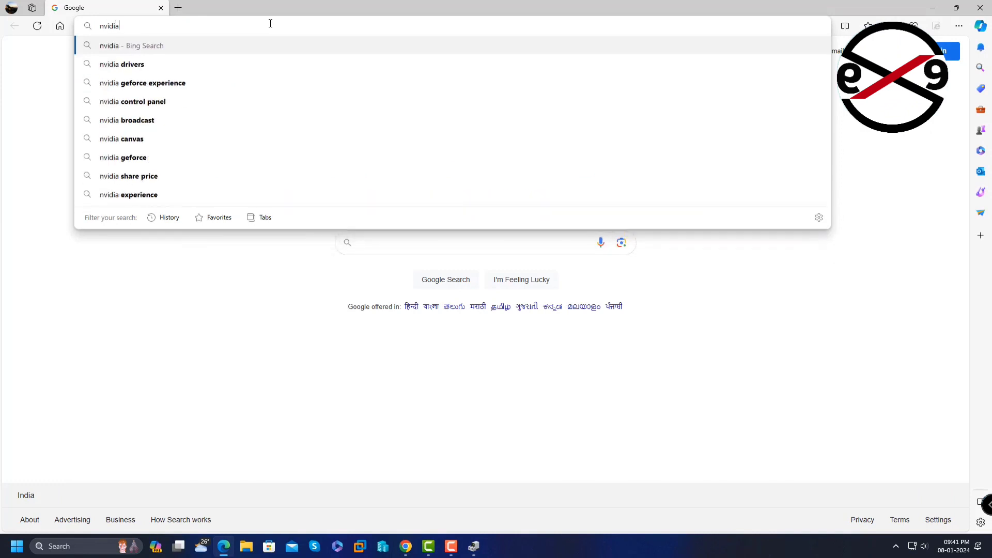
text( gra)
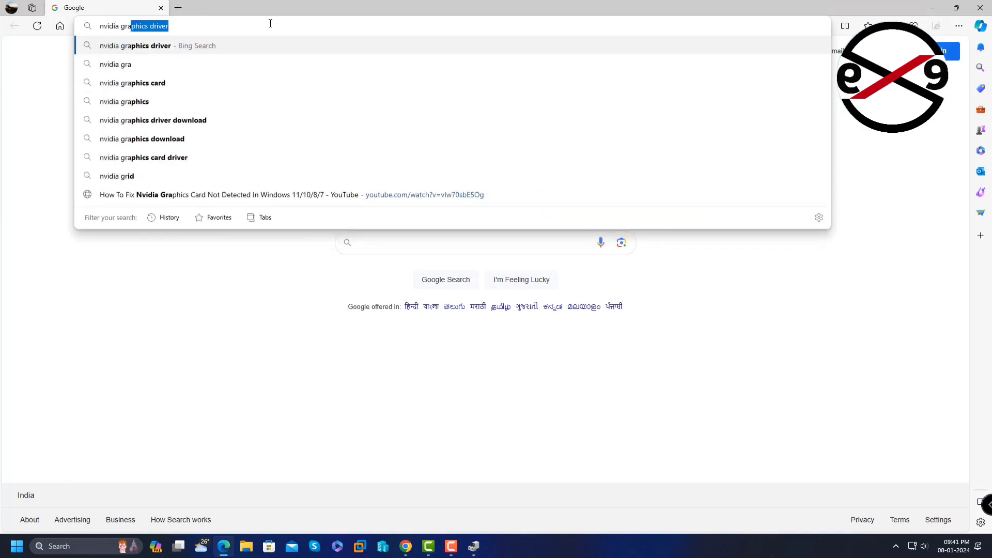
text(pic)
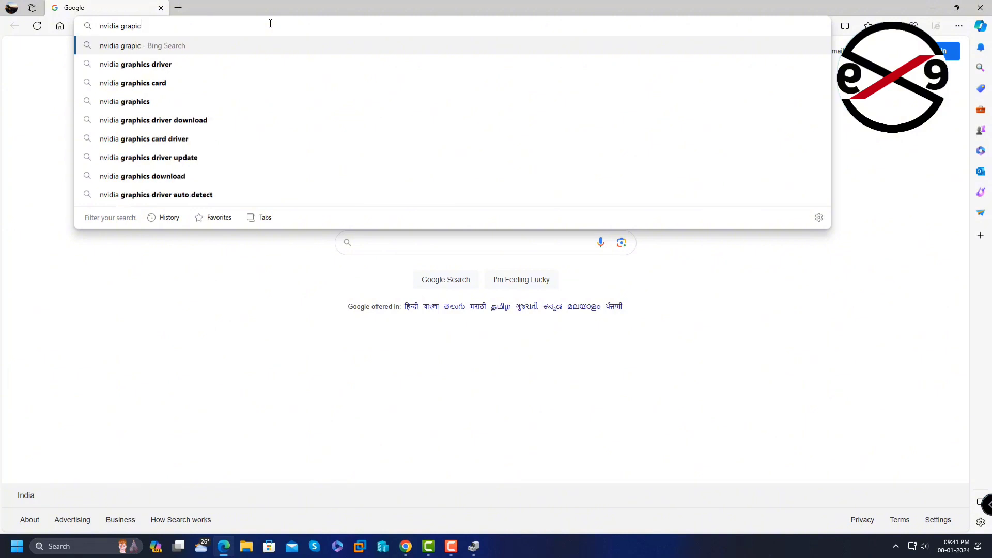
key(BackSpace)
key(BackSpace)
text(hics driver)
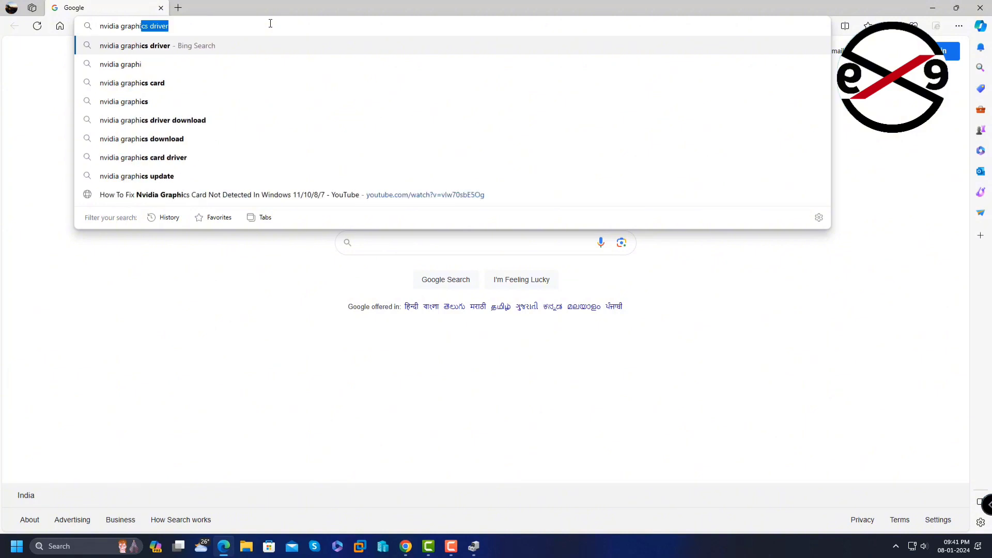
key(Return)
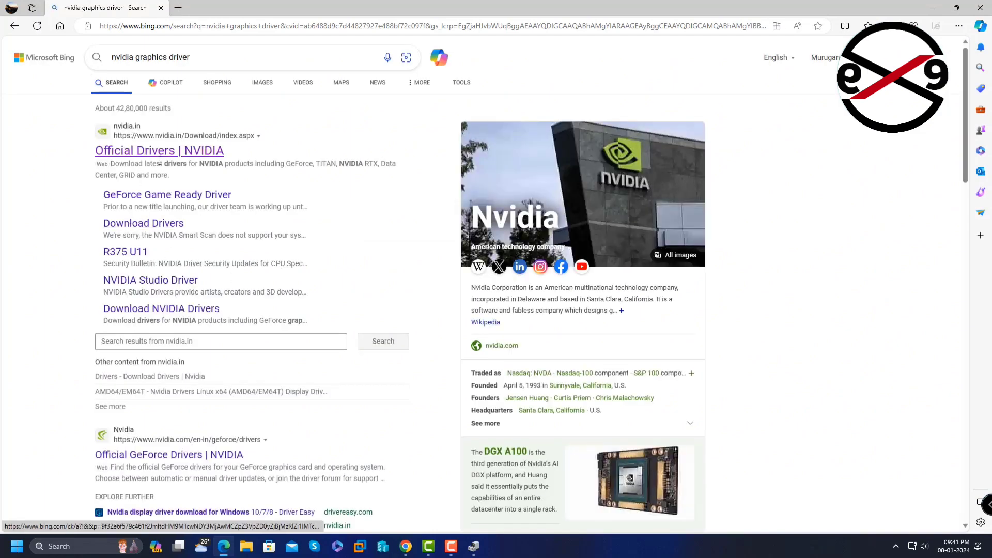
click(172, 154)
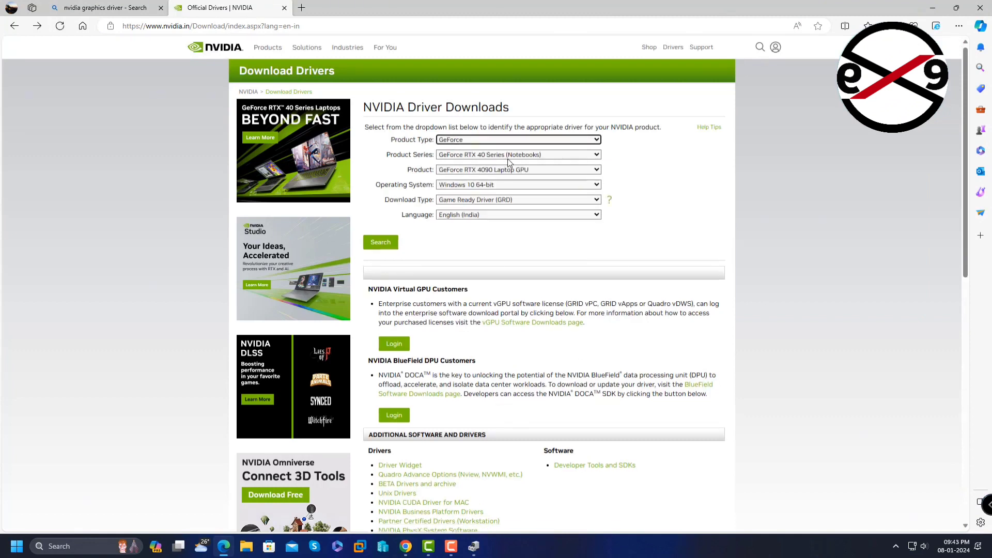
Search for the driver with GeForce 16 Series, GeForce GTX 1660 SUPER, Windows 11 and Game Ready Driver (GRD) selected.
click(508, 155)
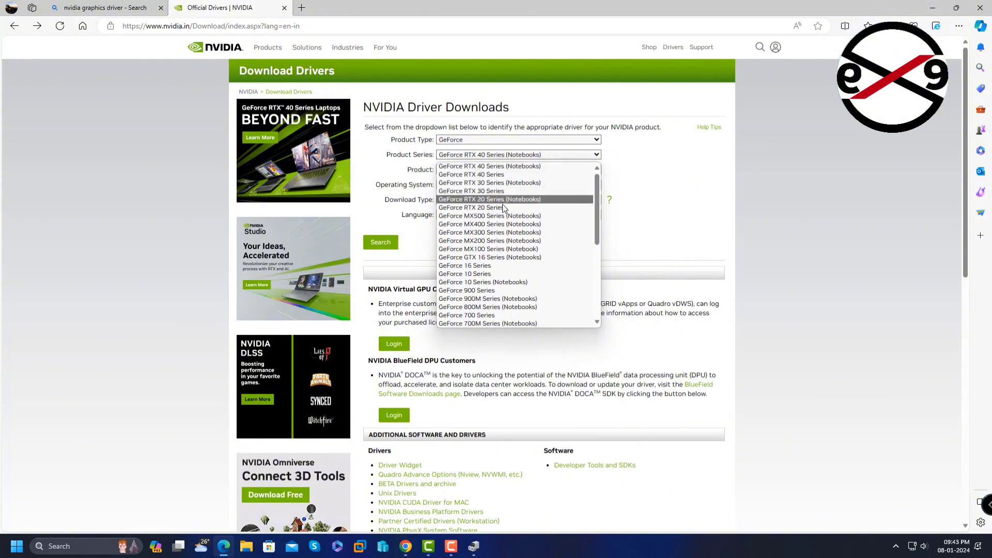
click(495, 266)
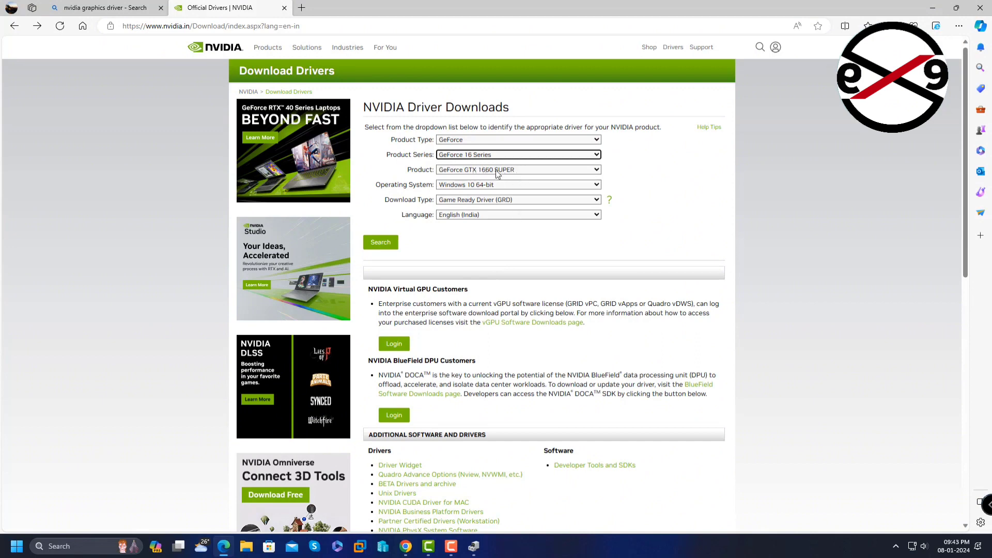
click(521, 175)
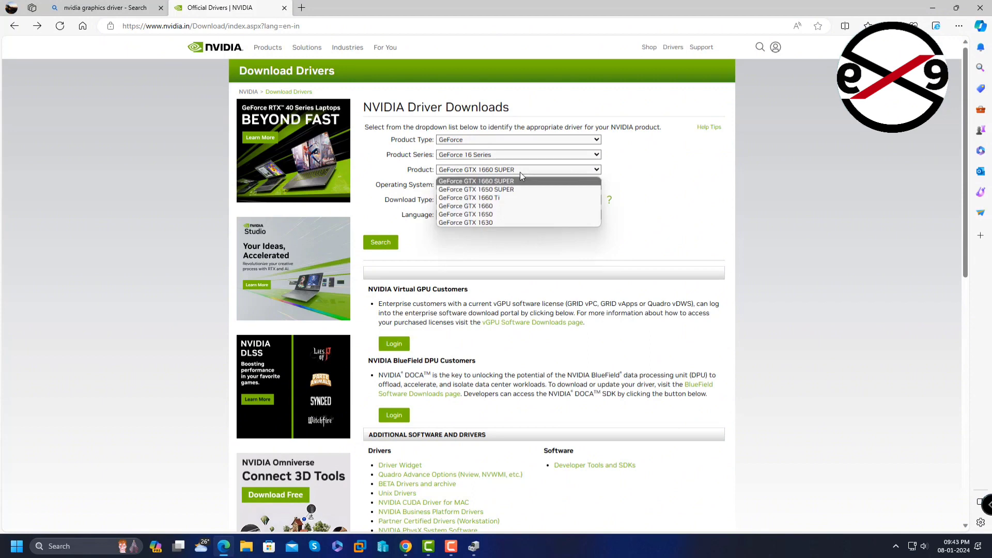
click(505, 183)
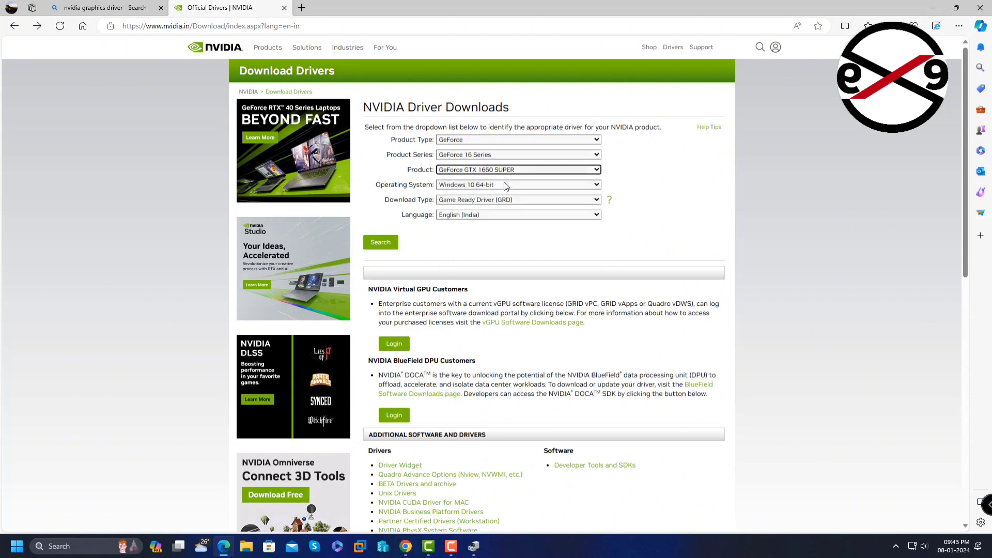
click(490, 187)
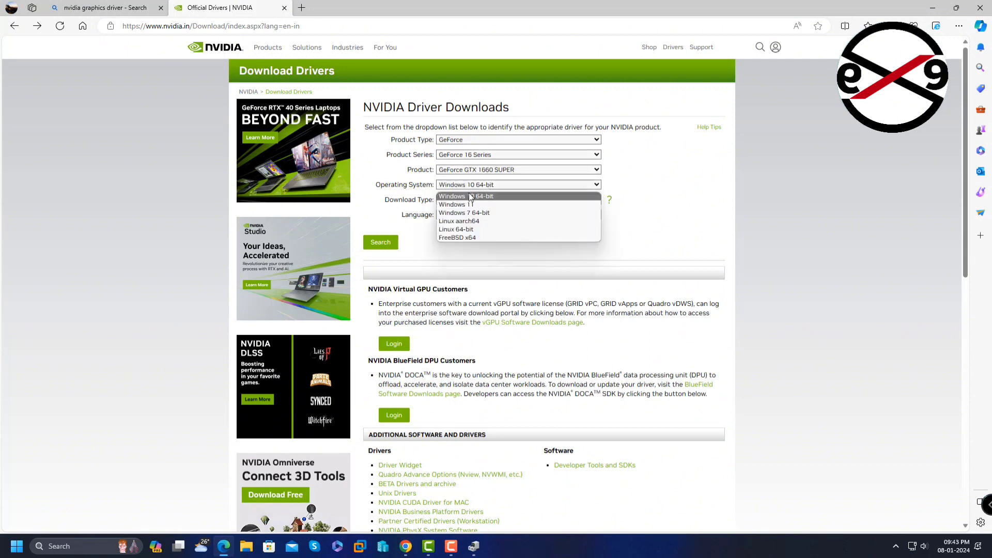
click(471, 205)
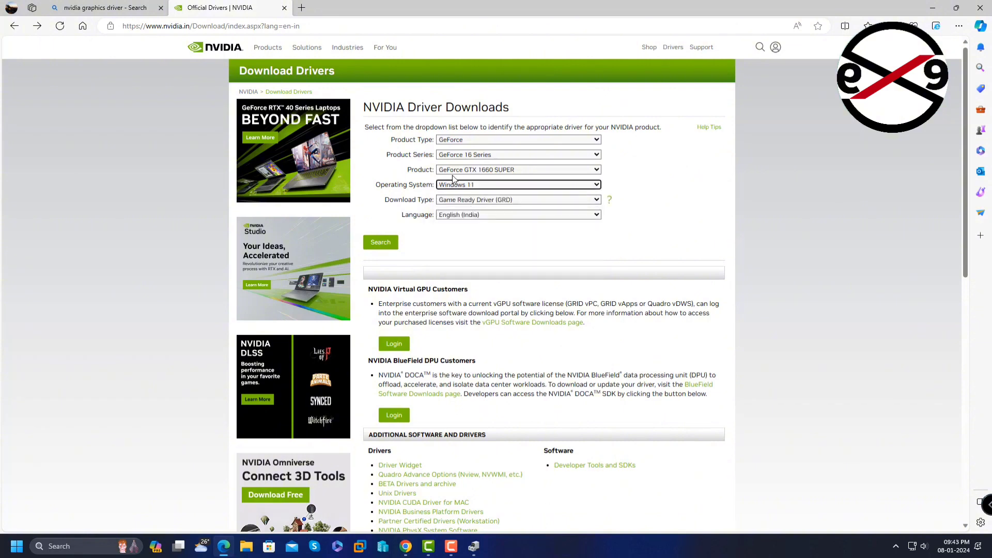
click(505, 200)
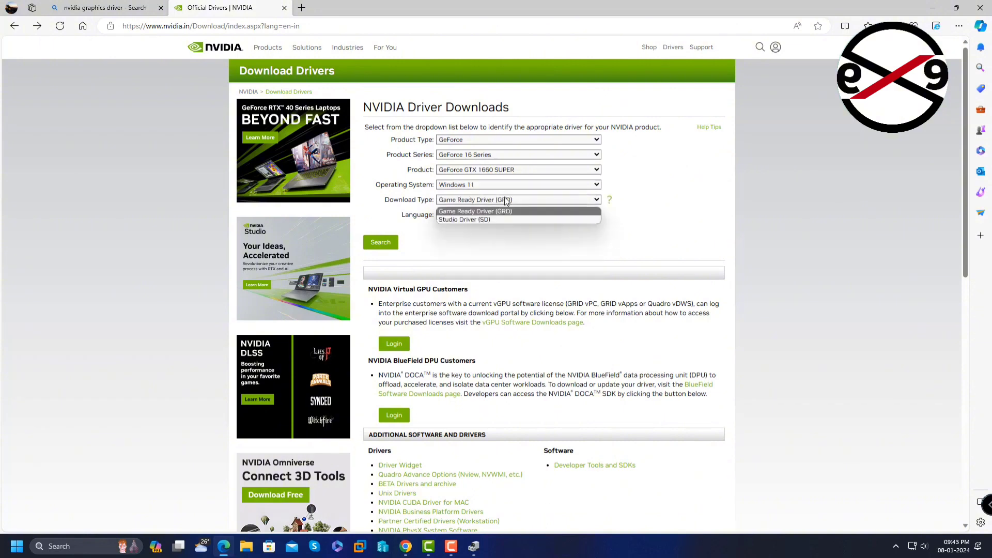
click(506, 200)
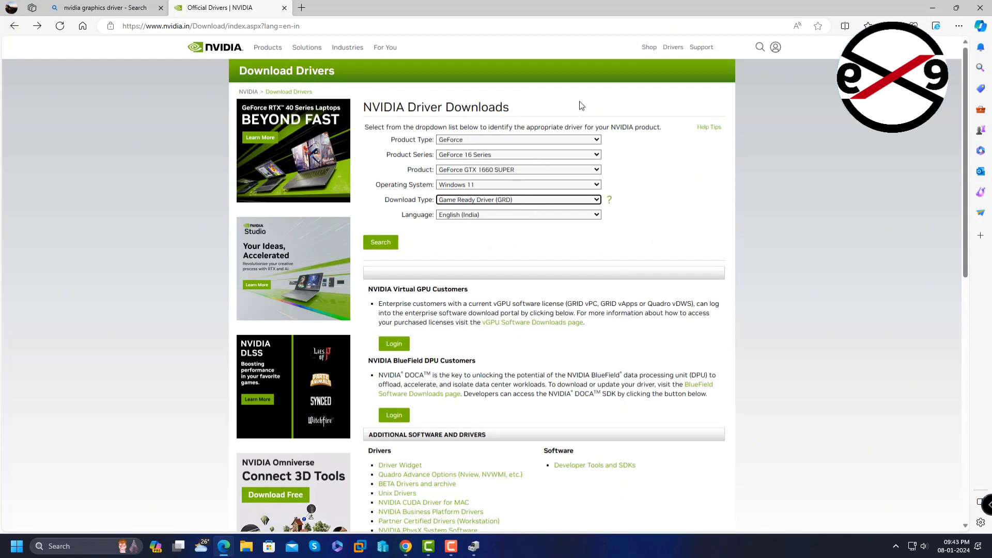
click(373, 244)
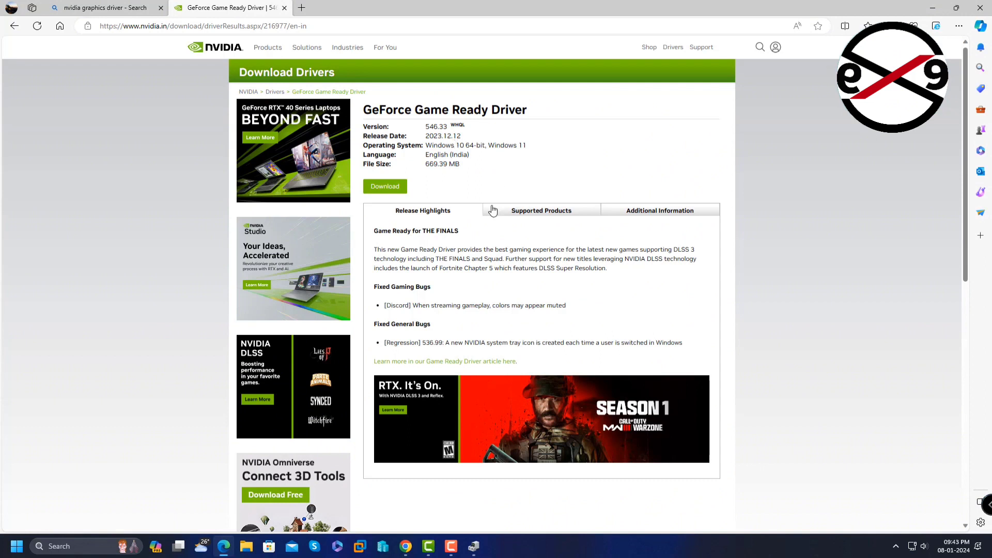
Download the GeForce Game Ready Driver, show the downloaded file in its folder and minimize the browser.
click(384, 189)
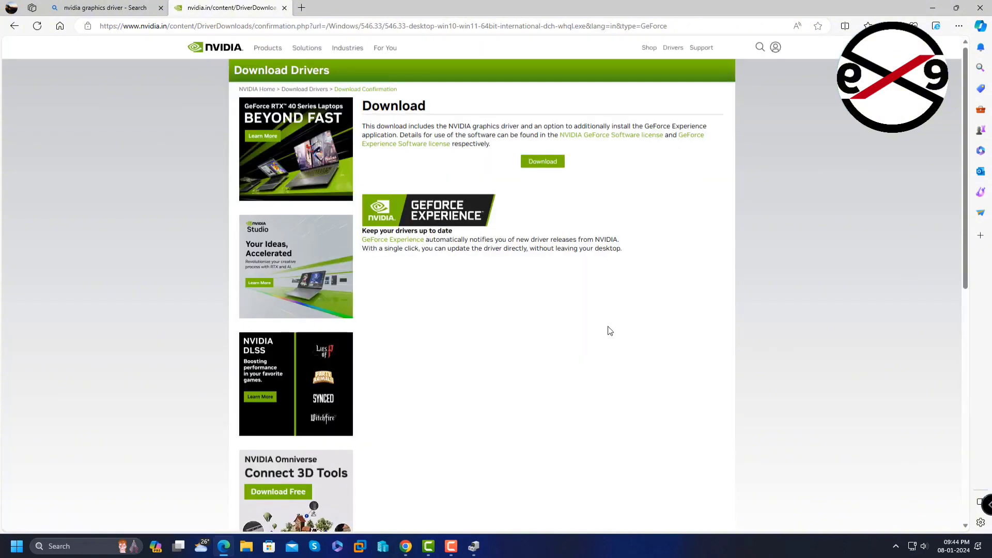
click(544, 161)
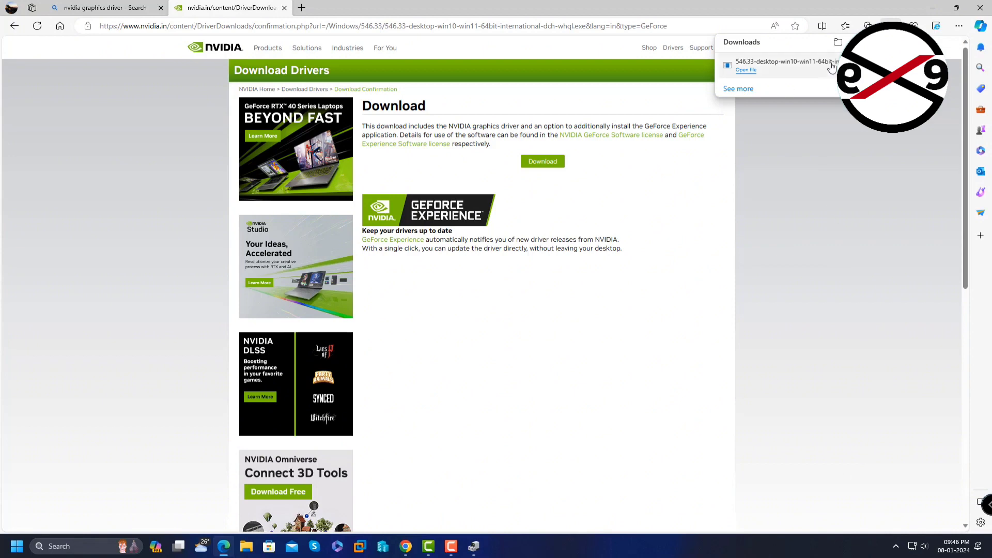
click(872, 66)
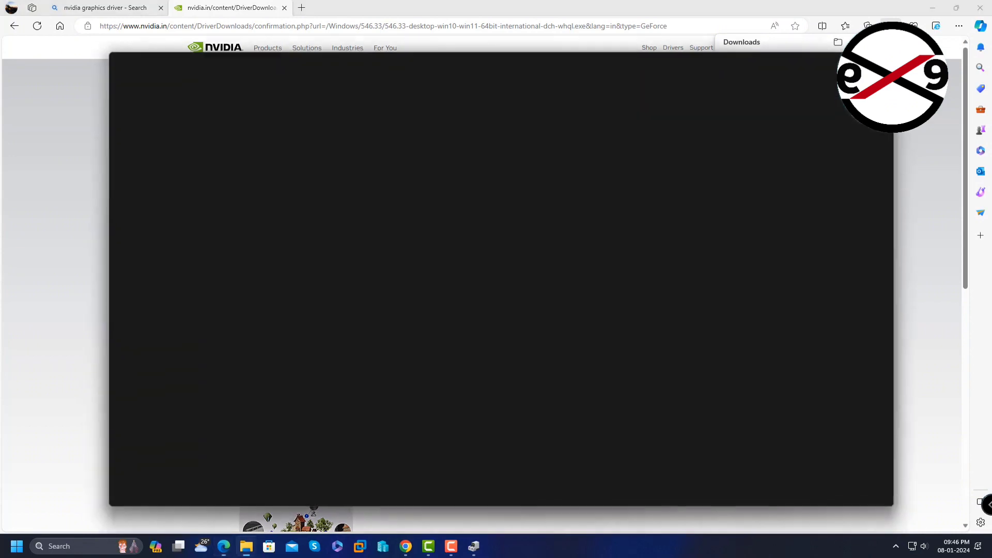
click(936, 7)
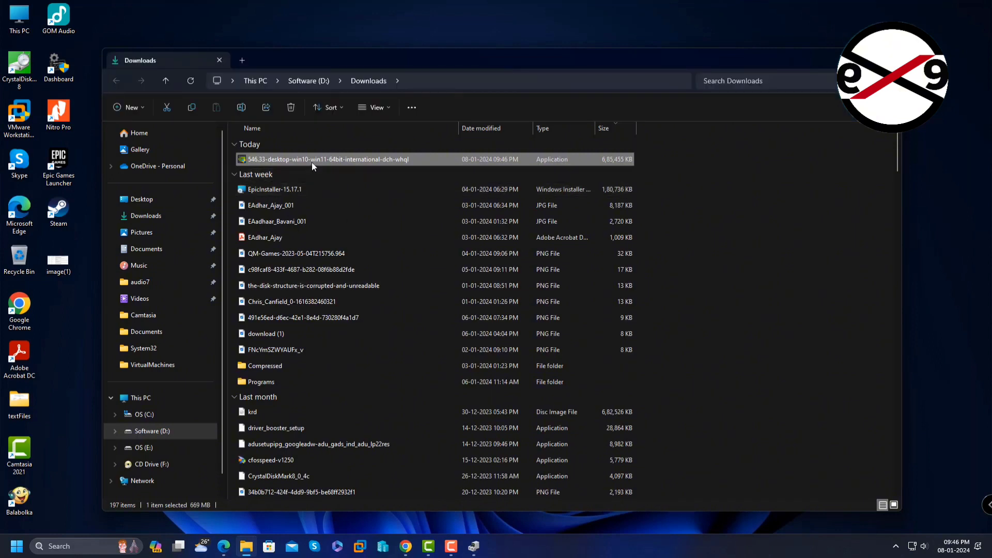
Extract the 546.33-desktop-win10-win11-64bit-international-dch-whql installer with WinRAR into a folder of the same name.
right_click(342, 158)
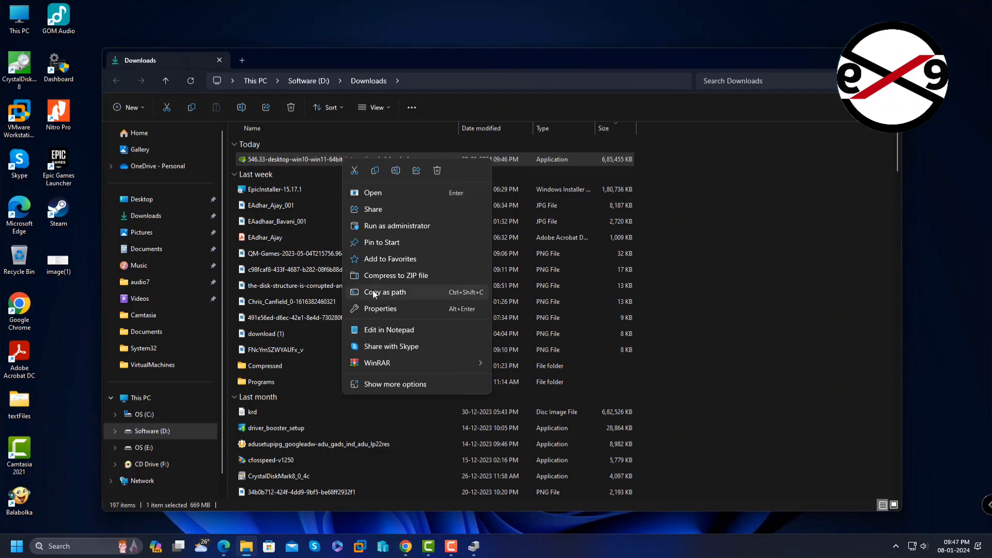
mouse_move(388, 365)
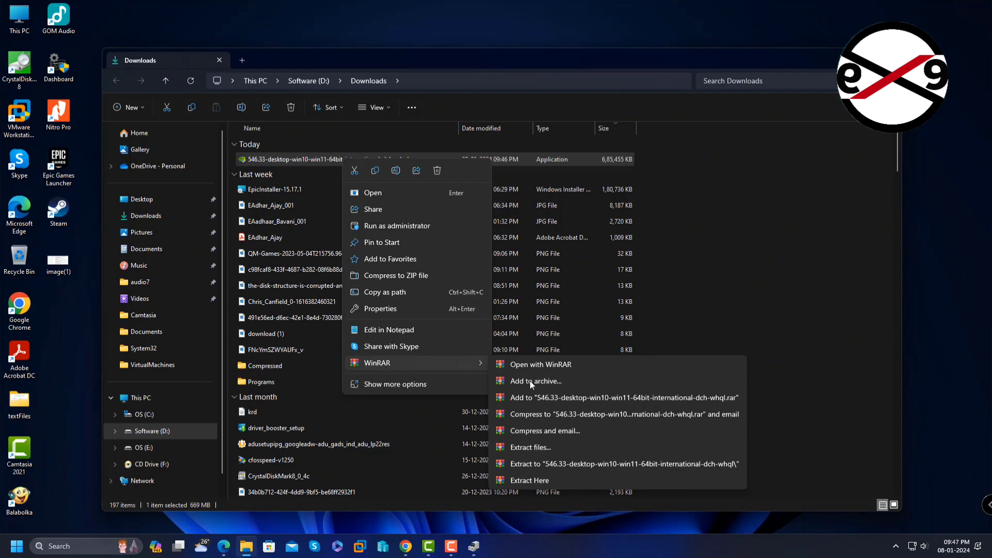
click(616, 464)
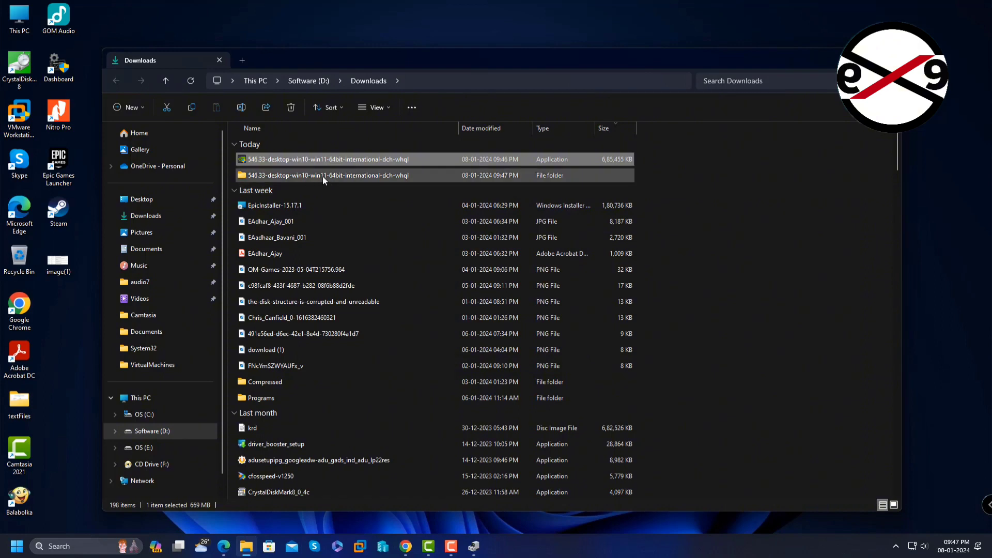
Copy the folder path D:\Downloads that holds the extracted driver and minimize the File Explorer window.
mouse_move(323, 175)
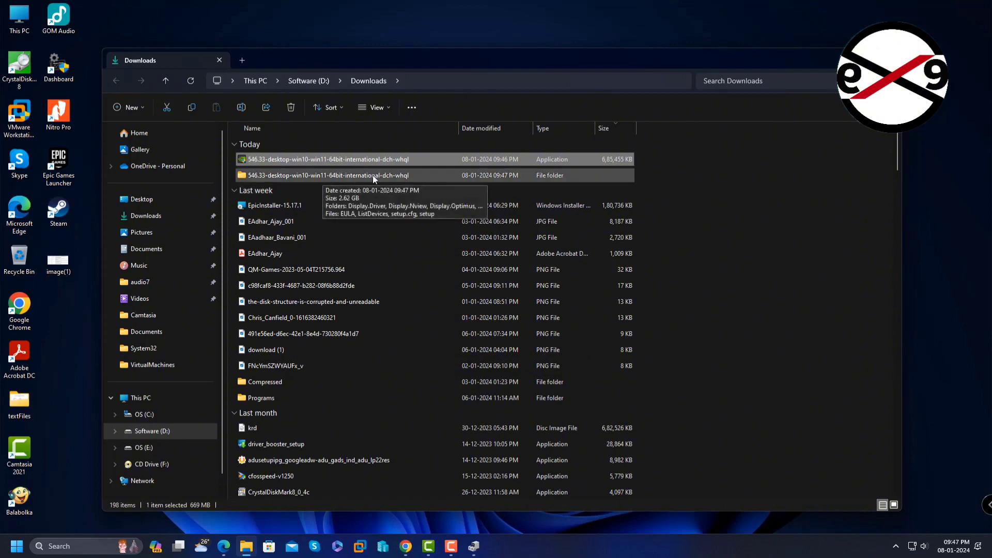
click(439, 81)
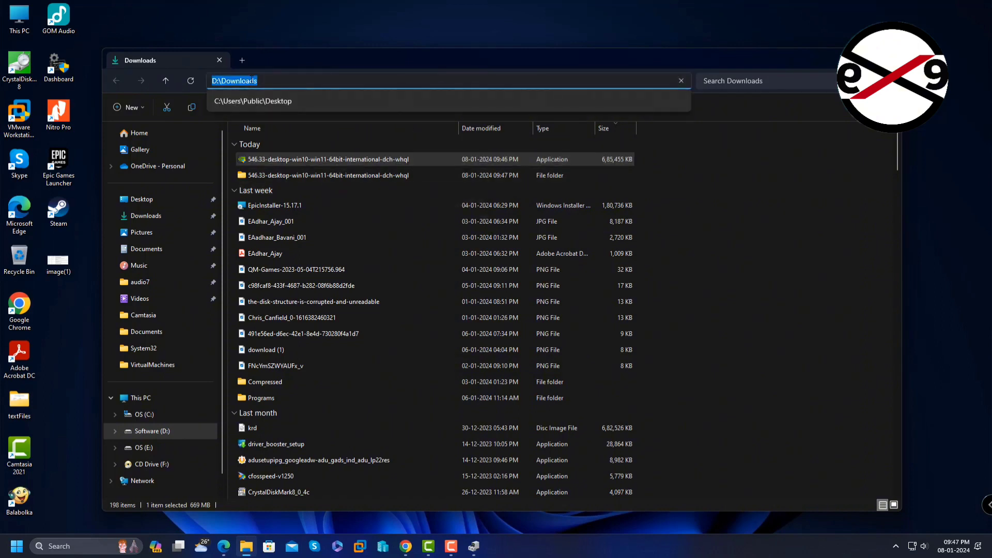
right_click(251, 81)
click(275, 109)
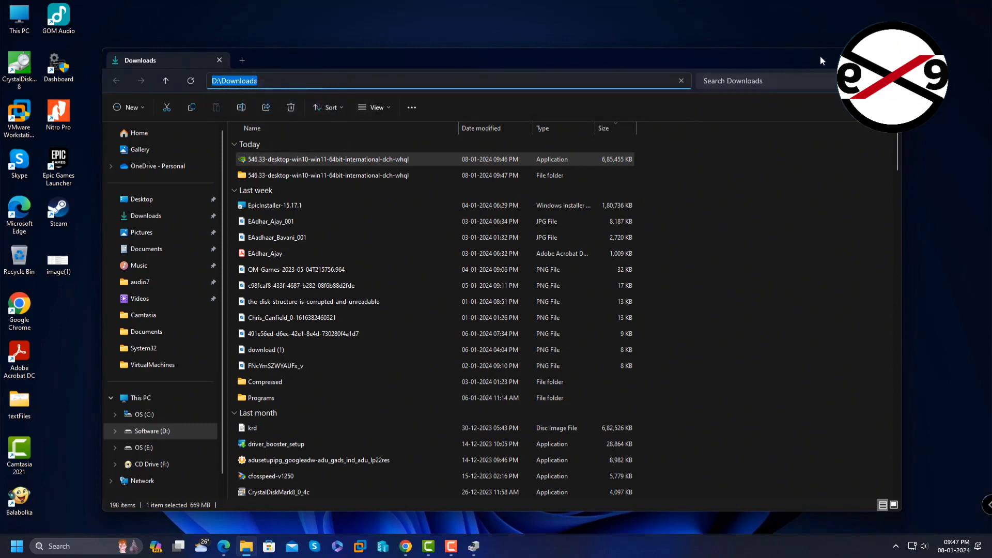
click(838, 57)
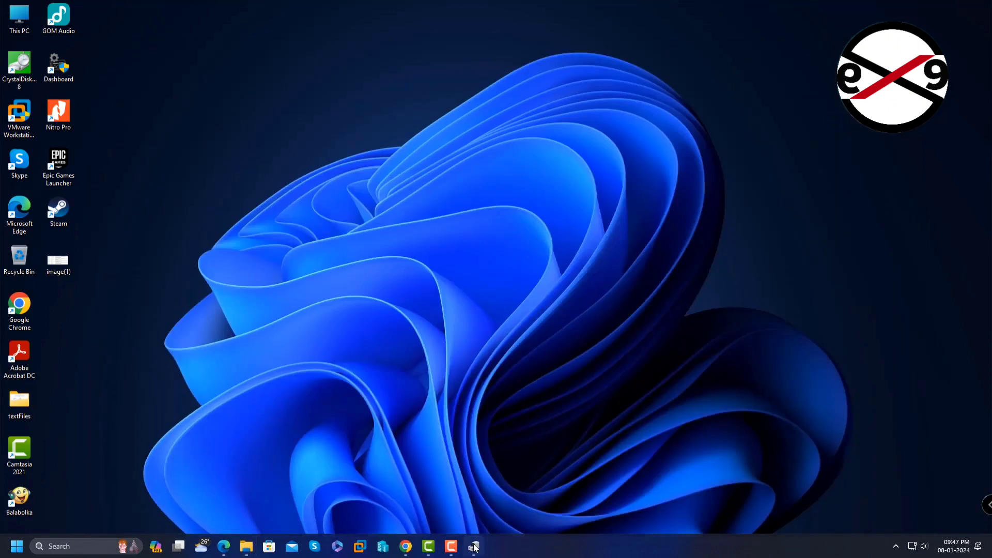
Switch to Device Manager and start a driver update for the NVIDIA GeForce GTX 1660 SUPER that browses the computer for drivers.
click(474, 547)
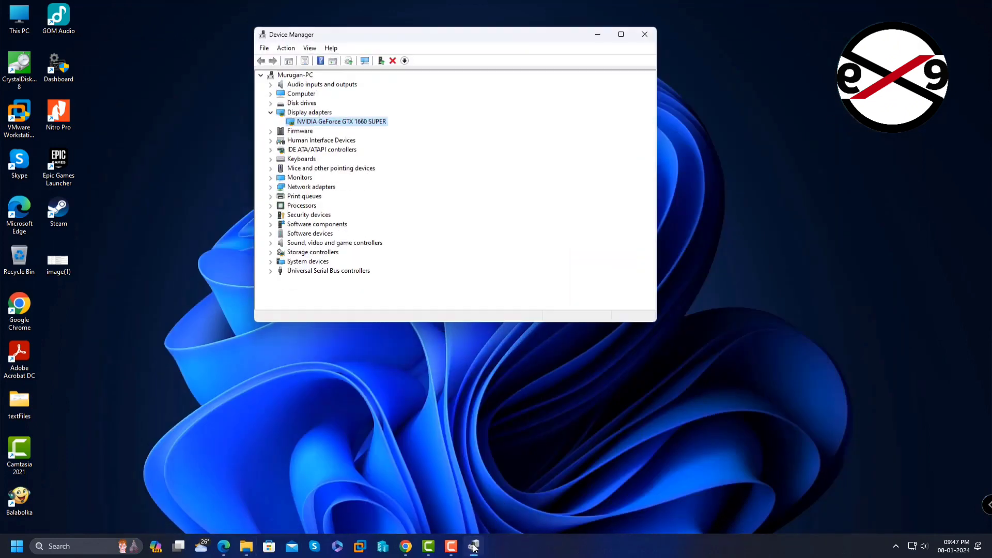
right_click(360, 125)
click(406, 129)
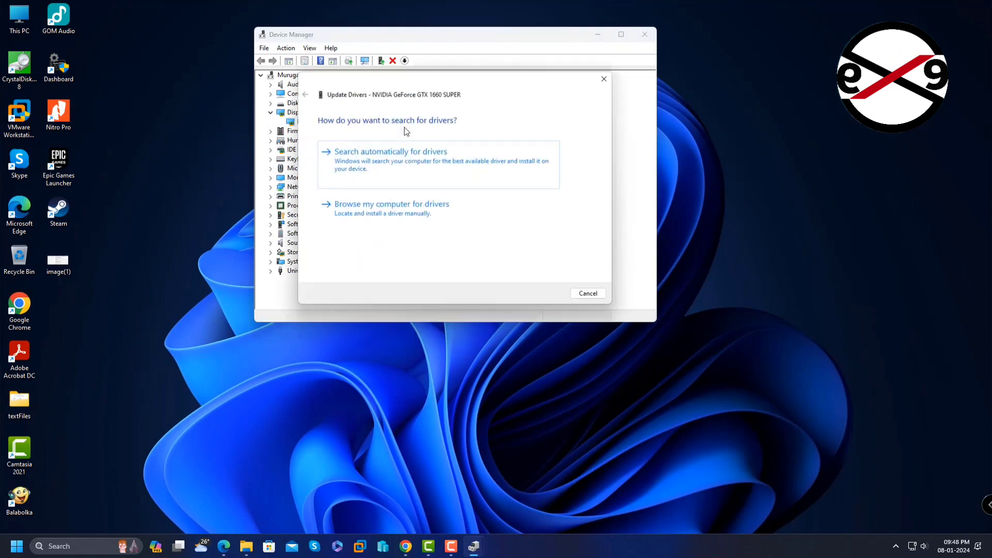
click(401, 214)
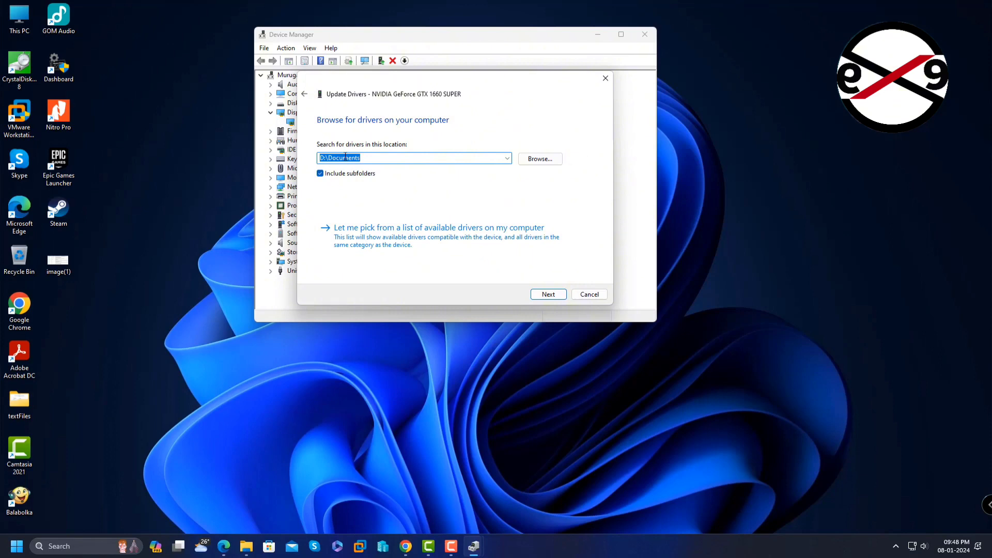
Choose the 546.33-desktop-win10-win11-64bit-international-dch-whql folder in Downloads as the driver location, install the driver from it and close the wizard.
click(536, 159)
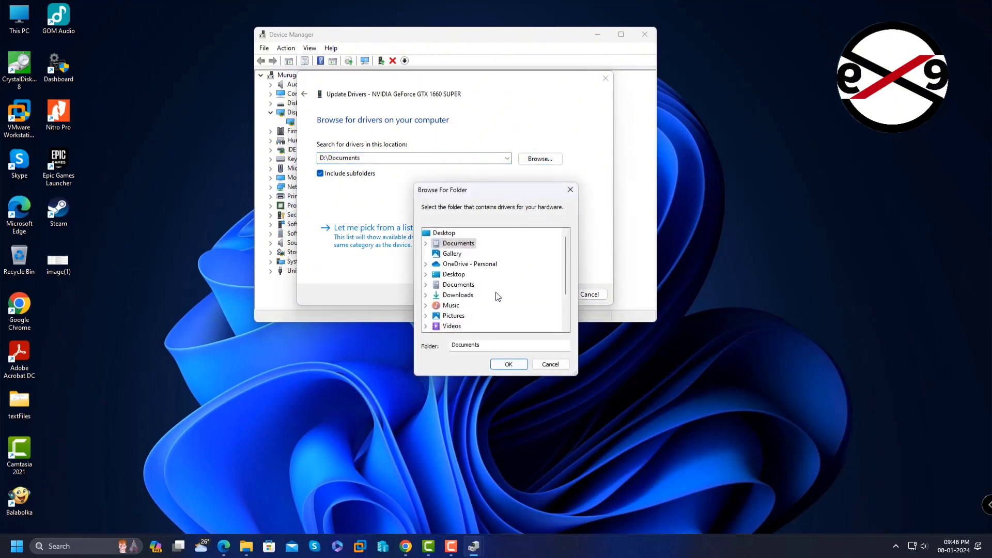
scroll(497, 296, down, 2)
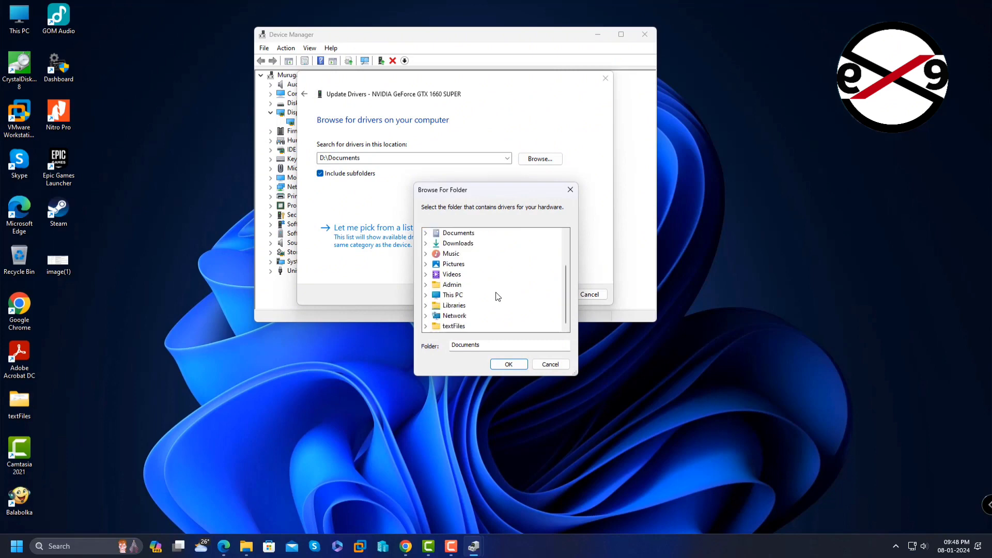
click(459, 243)
double_click(461, 244)
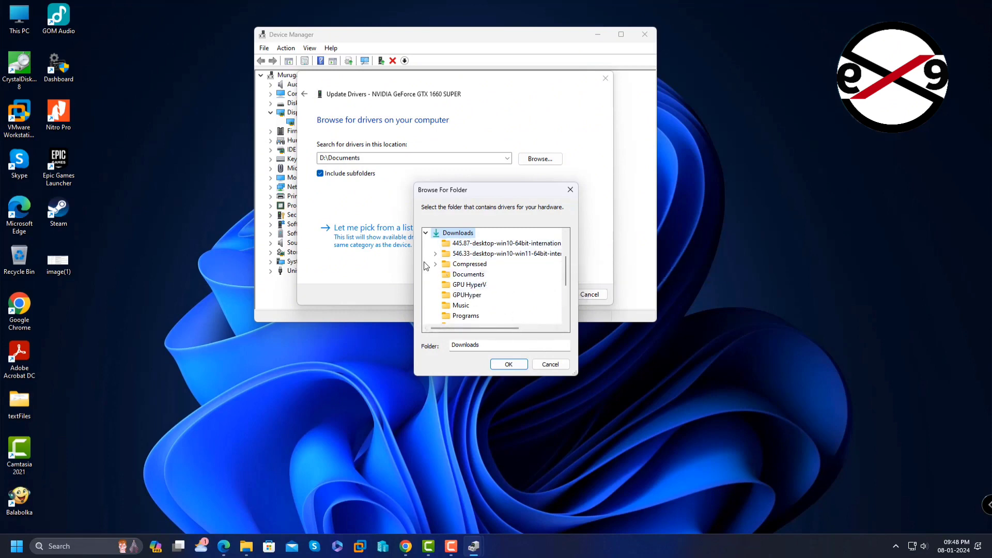
double_click(438, 254)
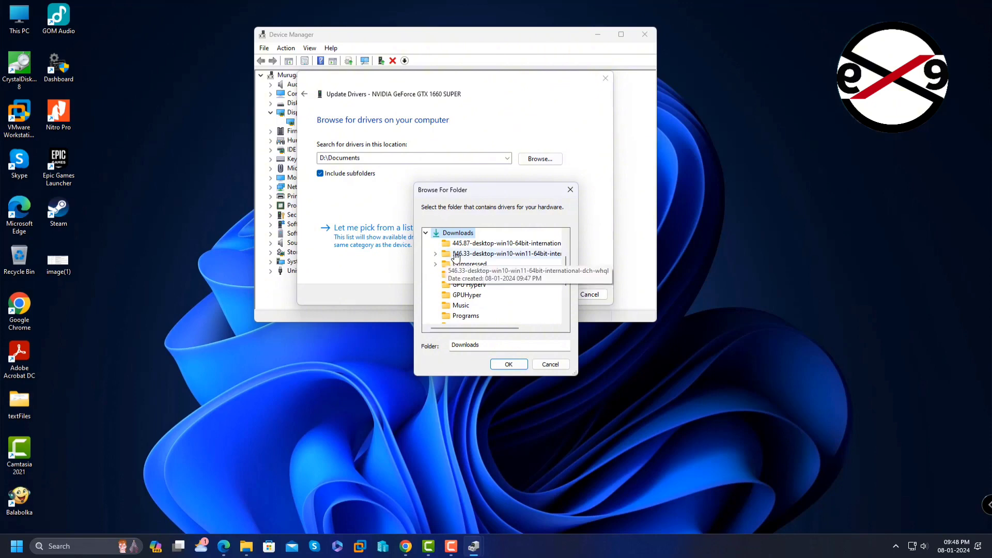
drag(512, 327, 493, 328)
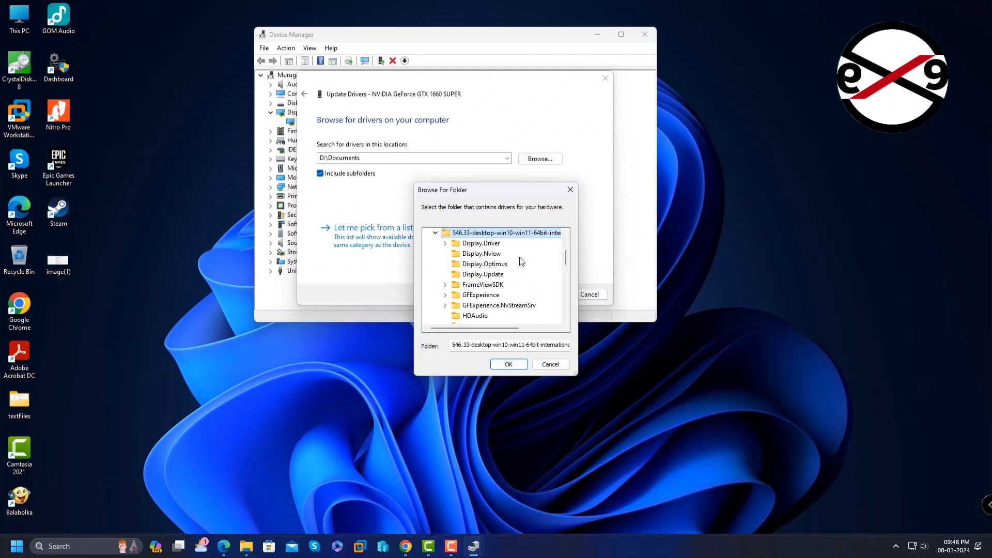
click(241, 551)
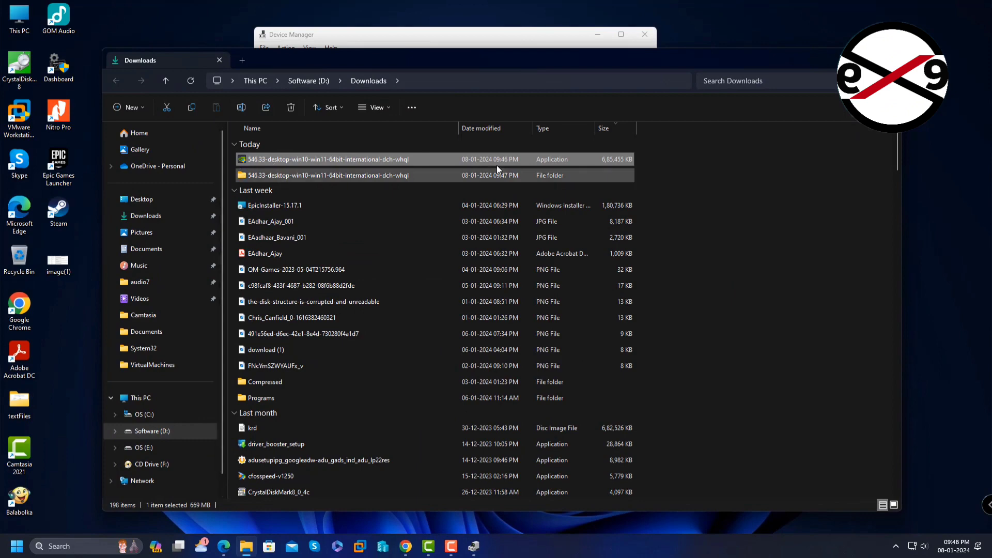
click(835, 57)
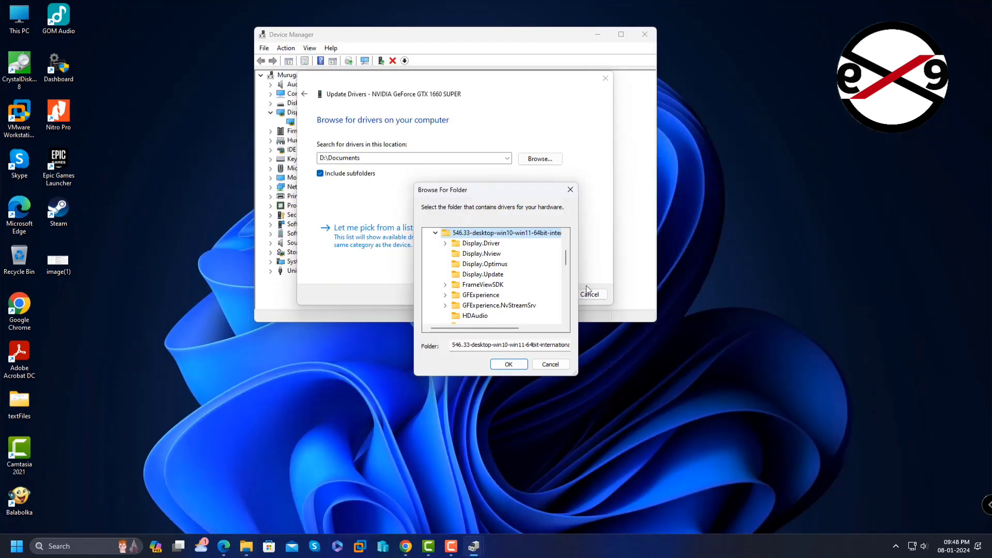
click(509, 364)
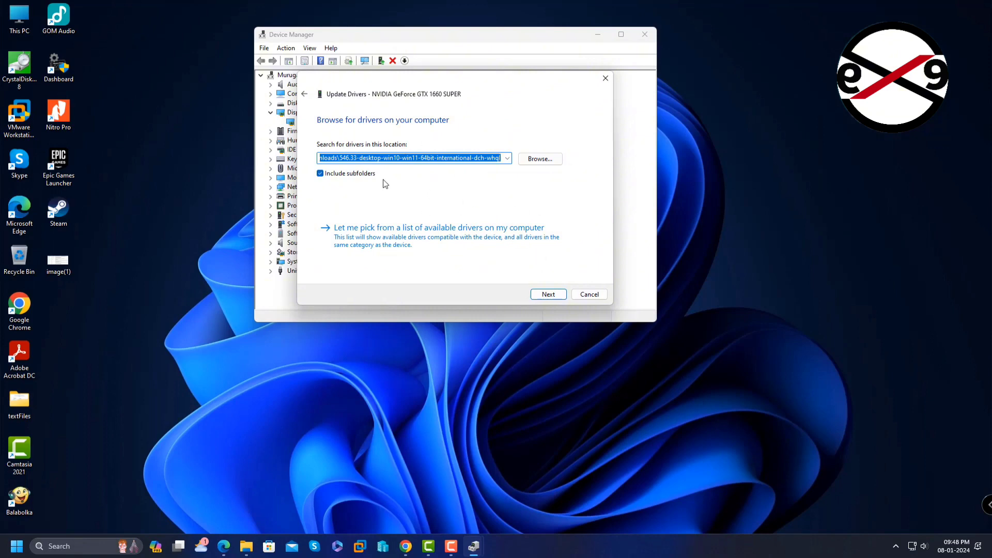
click(549, 295)
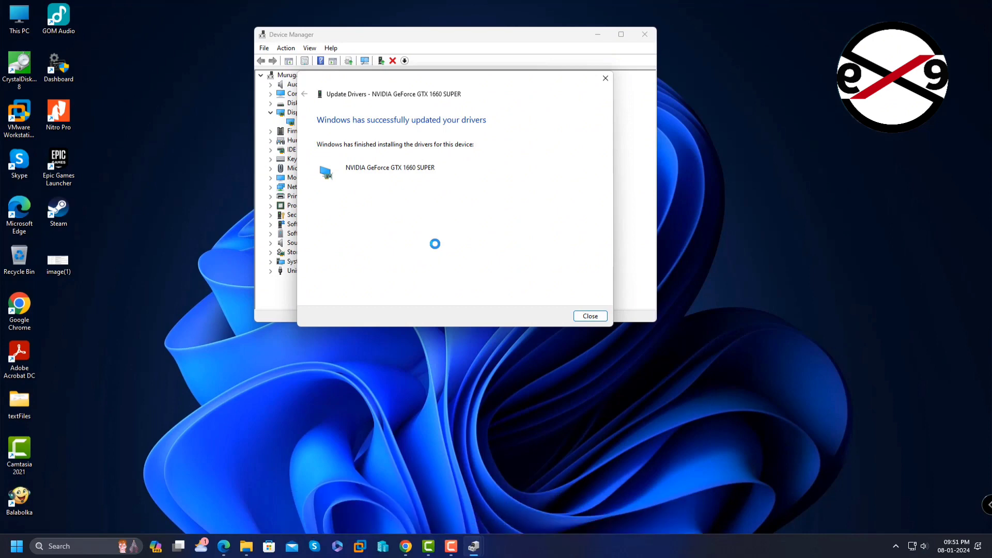
click(580, 318)
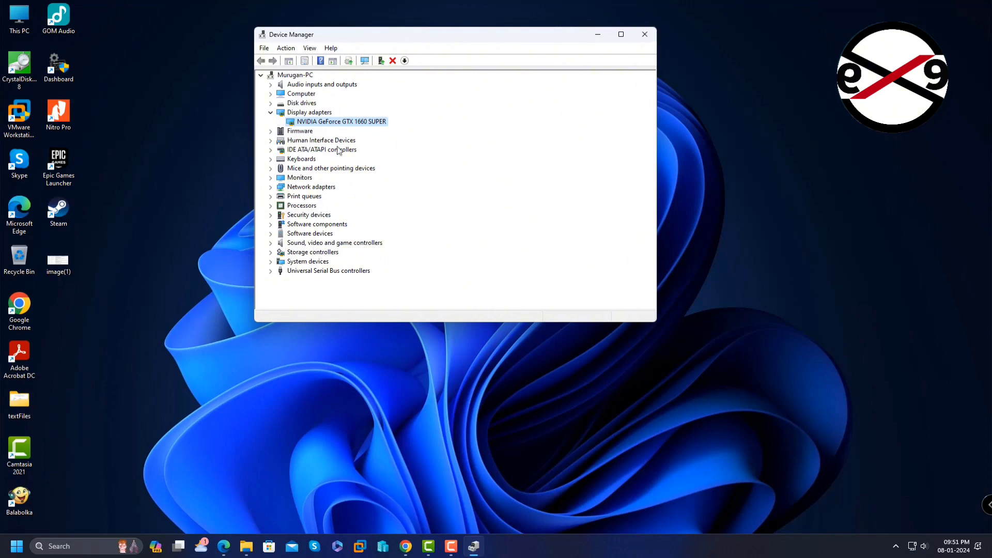
Check the driver date and version in the NVIDIA GeForce GTX 1660 SUPER properties, then close the properties and Device Manager.
right_click(370, 126)
click(403, 181)
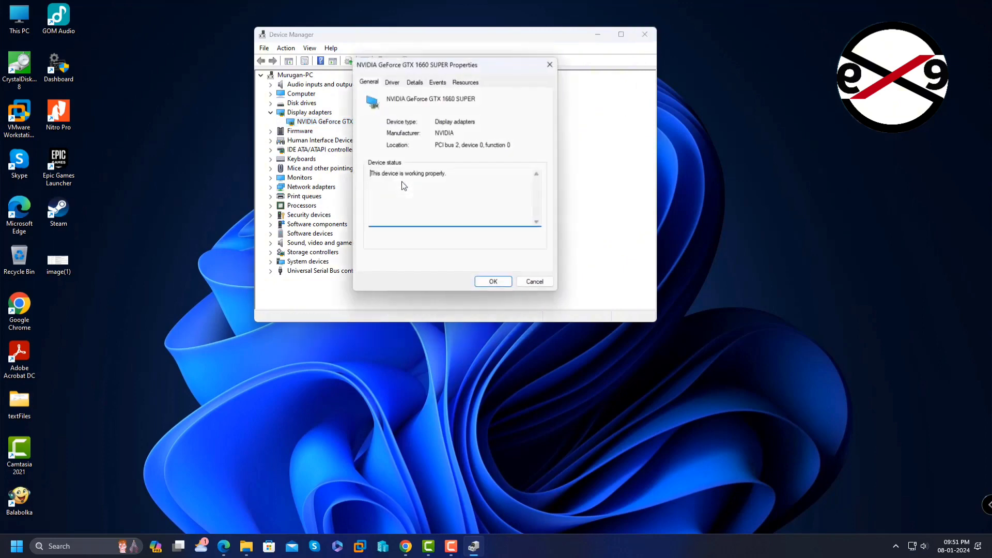
click(394, 83)
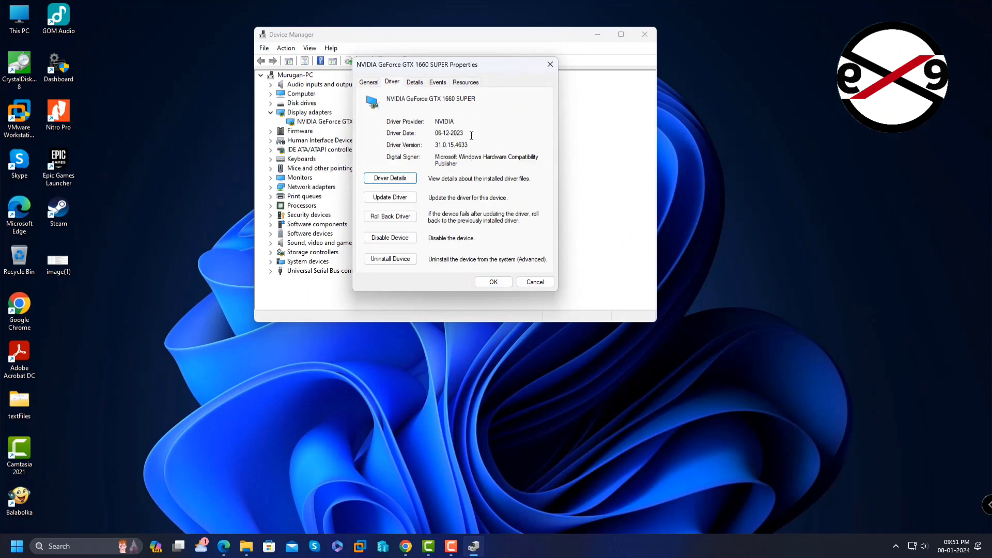
drag(455, 133, 435, 132)
click(477, 136)
click(491, 283)
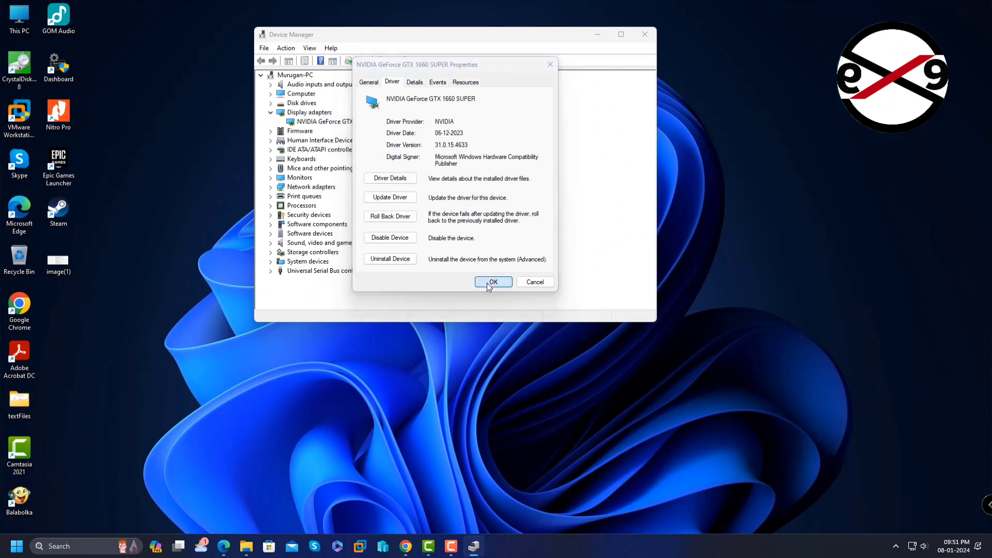
click(649, 34)
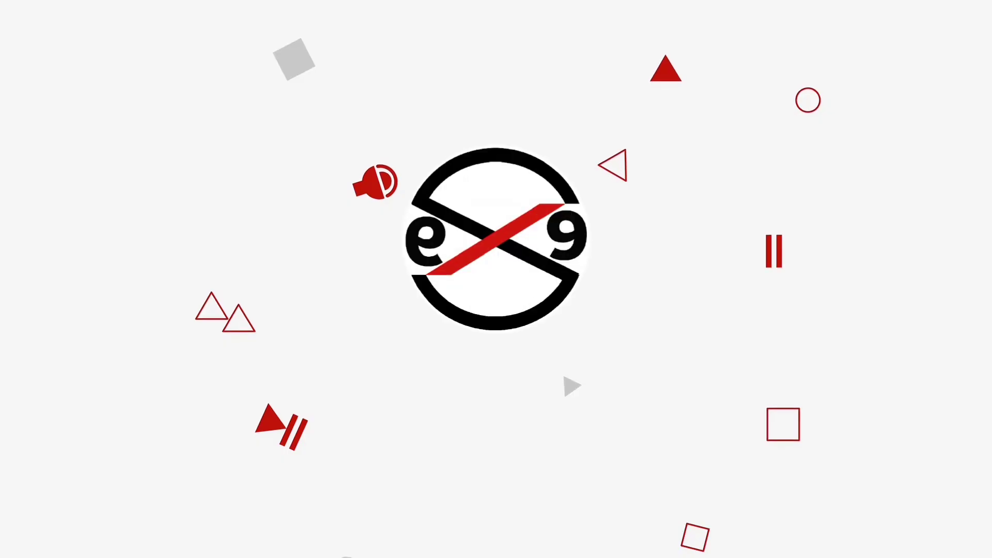